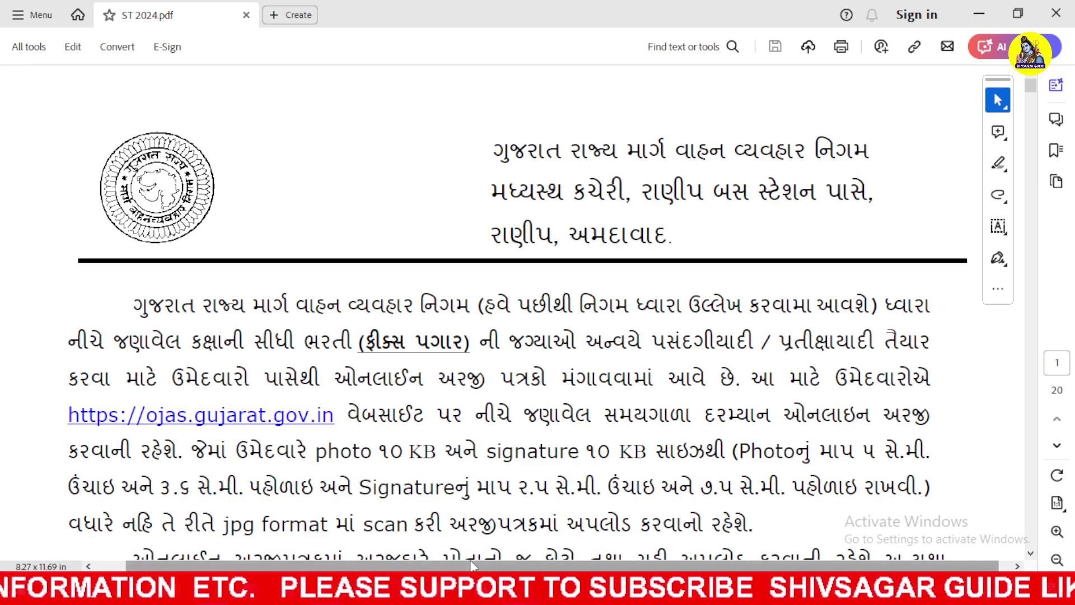
Step: Read the ST 2024.pdf recruitment notice from its introduction through the Helper post details and application dates to the main instructions
scroll(493, 420, down, 2)
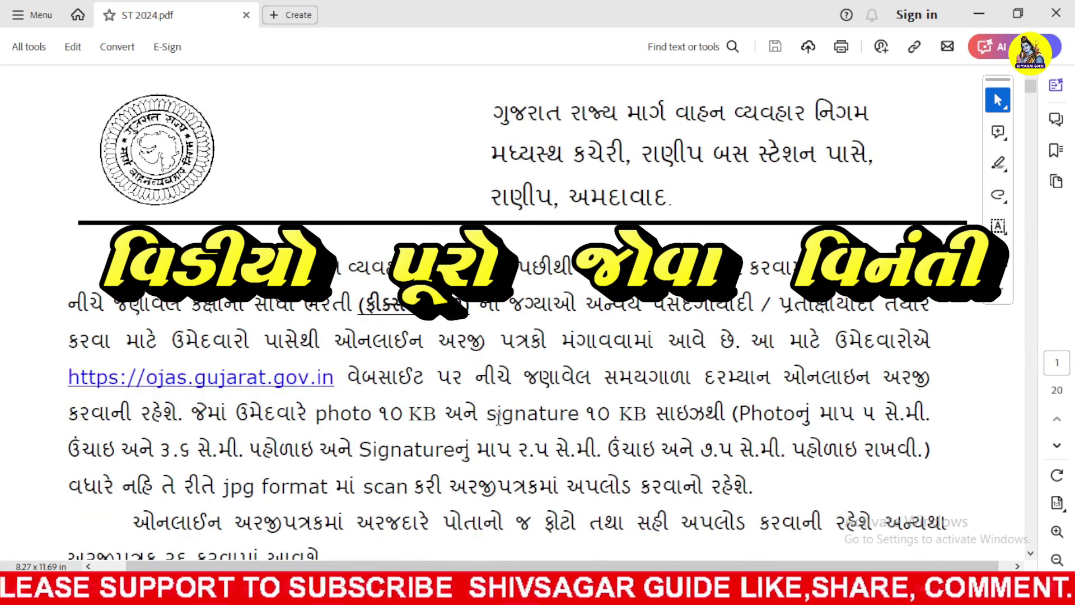
scroll(500, 419, down, 4)
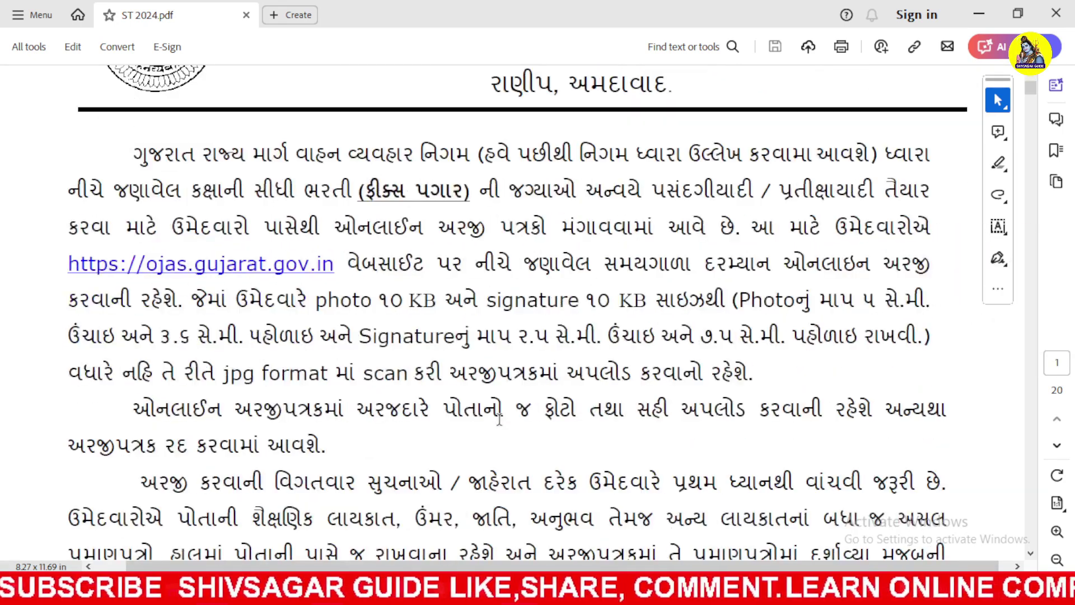
scroll(500, 419, down, 2)
scroll(499, 420, down, 6)
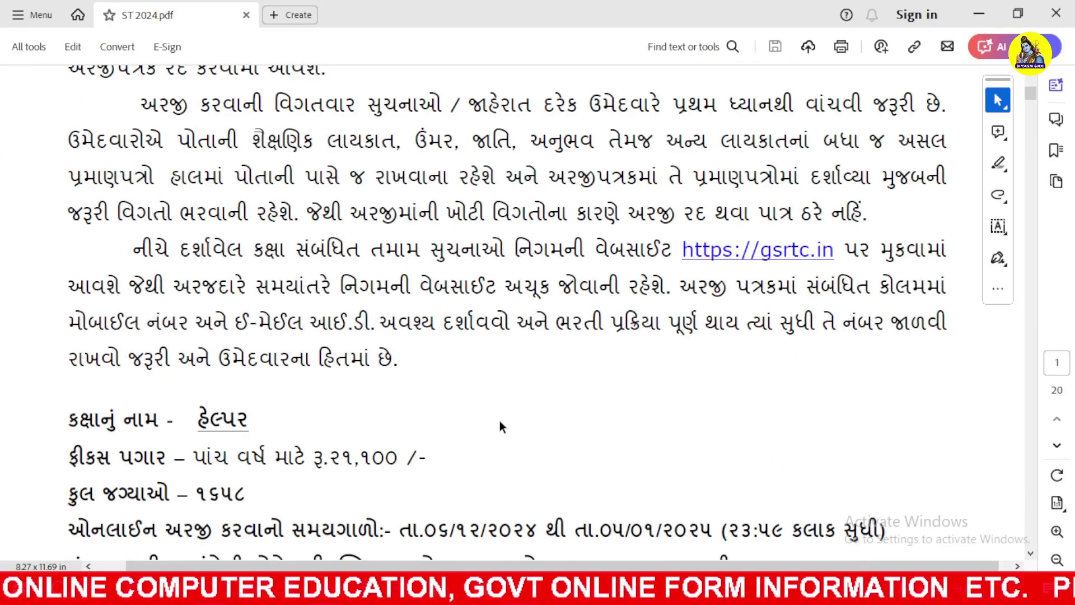
scroll(499, 426, down, 1)
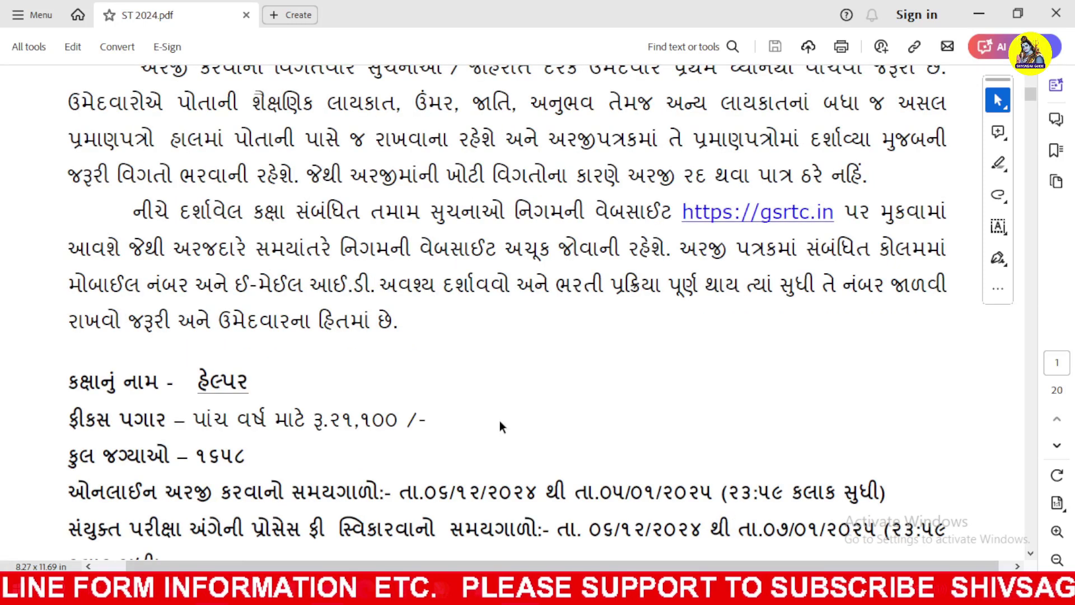
scroll(500, 427, down, 1)
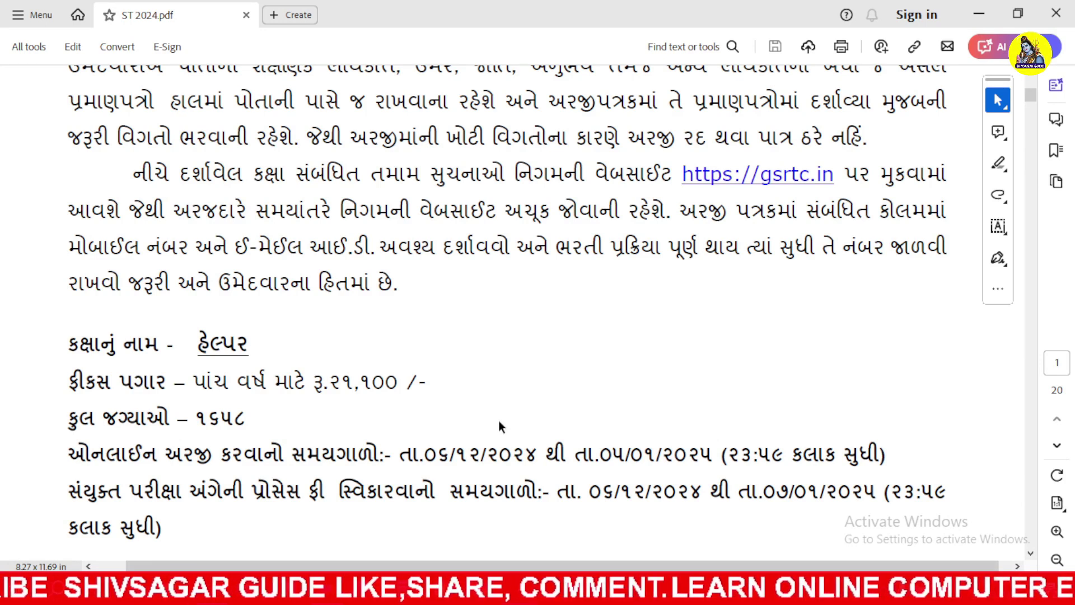
scroll(500, 427, down, 1)
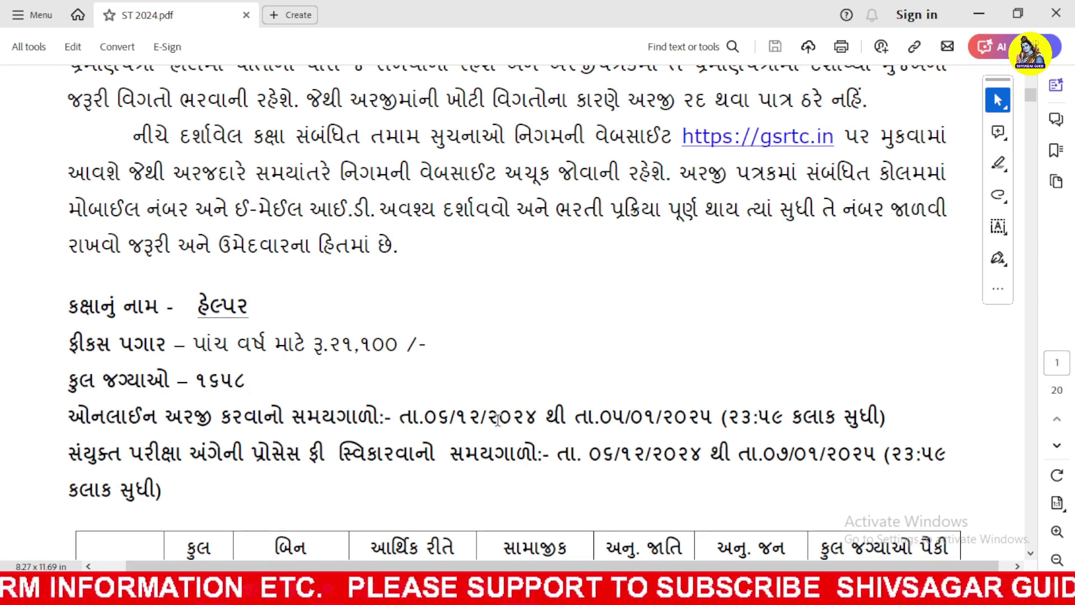
scroll(498, 421, down, 5)
scroll(496, 423, down, 15)
scroll(496, 418, down, 8)
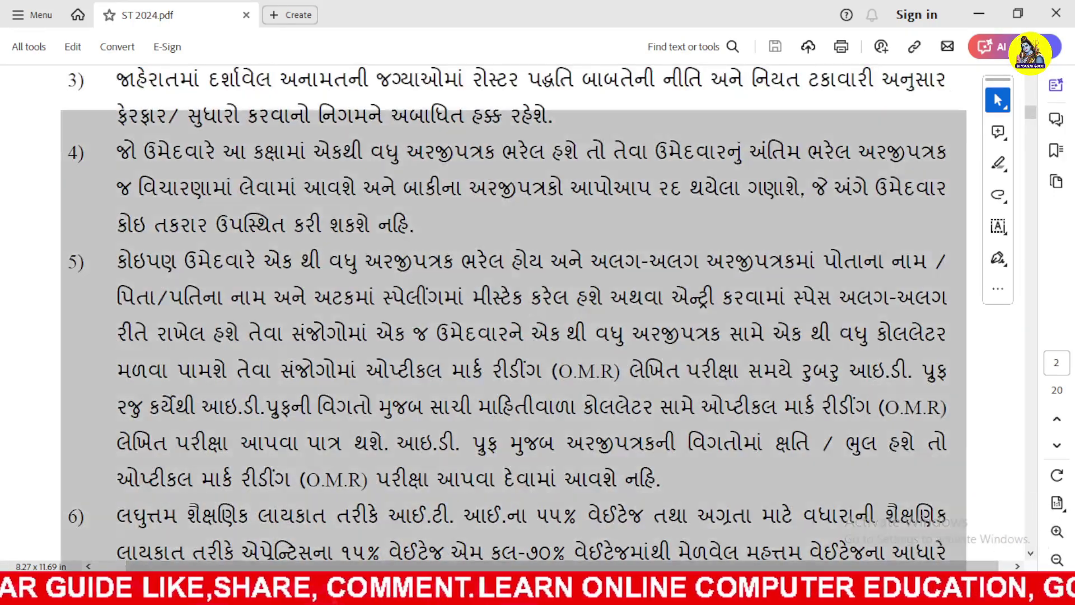
Step: Switch to the OJAS job application form in Chrome and examine the Education Detail options under Education Details and More Education Details
key(alt+Tab)
click(250, 283)
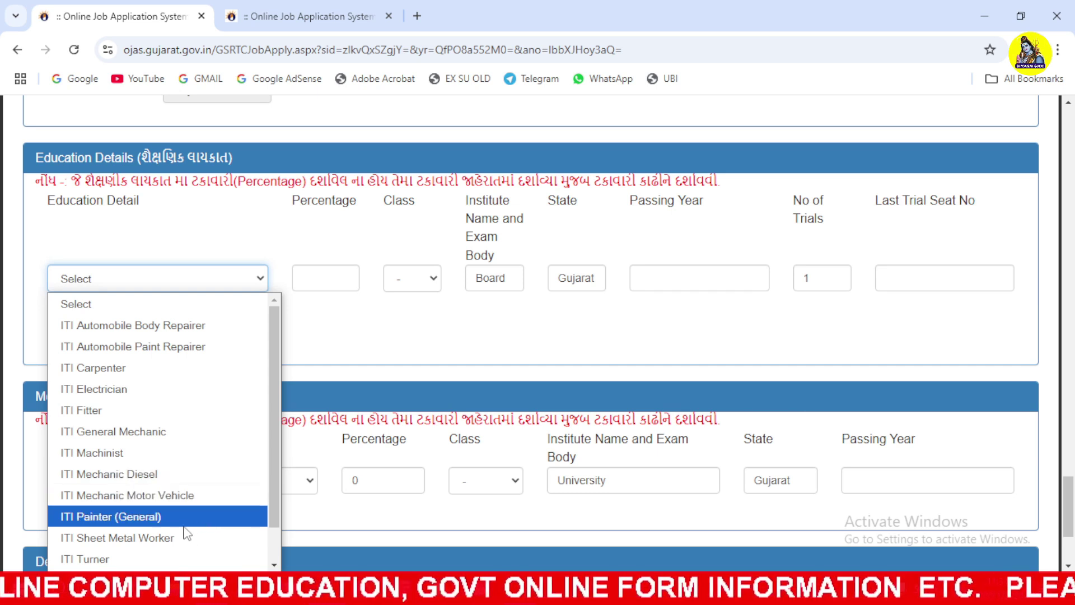
scroll(171, 548, down, 1)
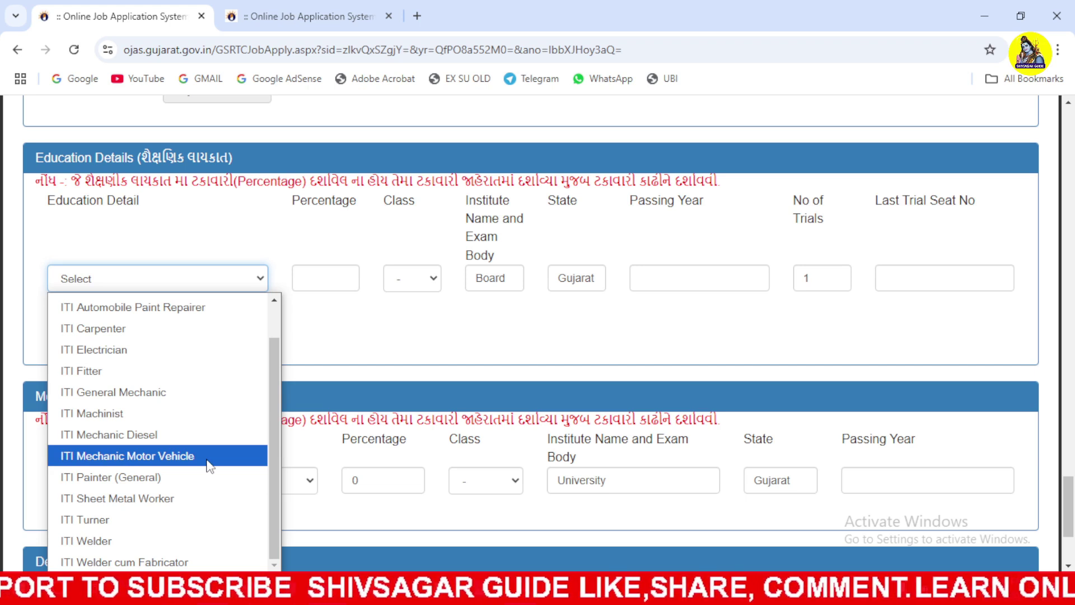
click(421, 349)
scroll(423, 348, down, 1)
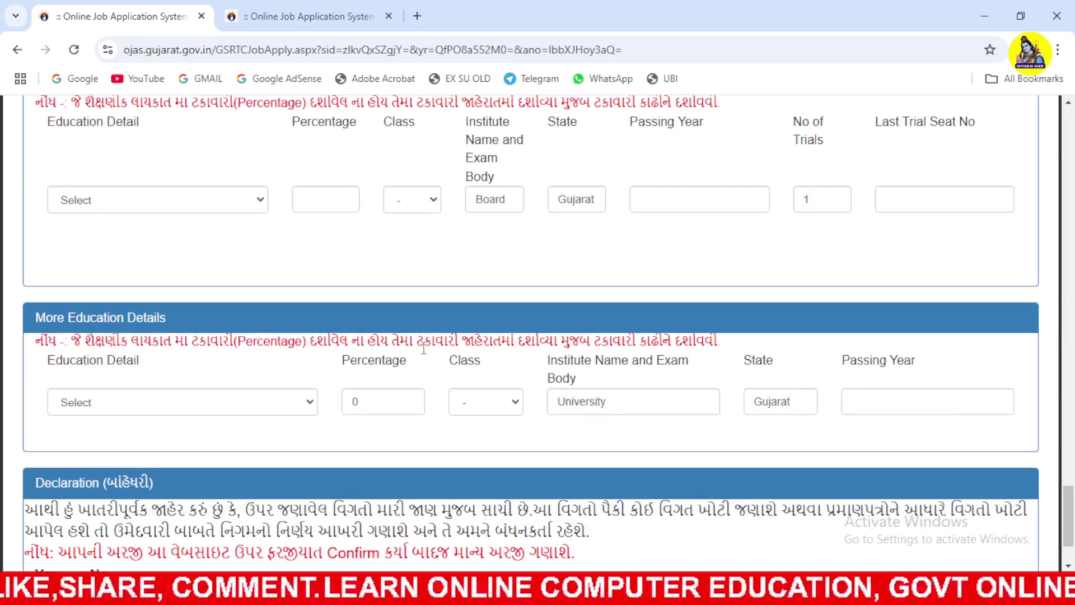
scroll(424, 349, up, 1)
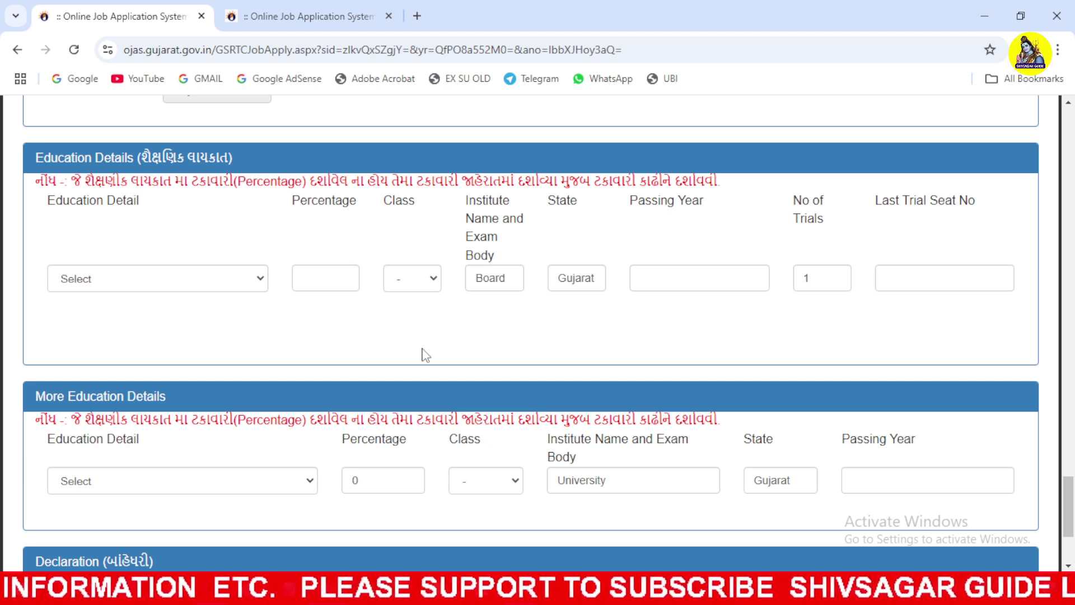
click(307, 494)
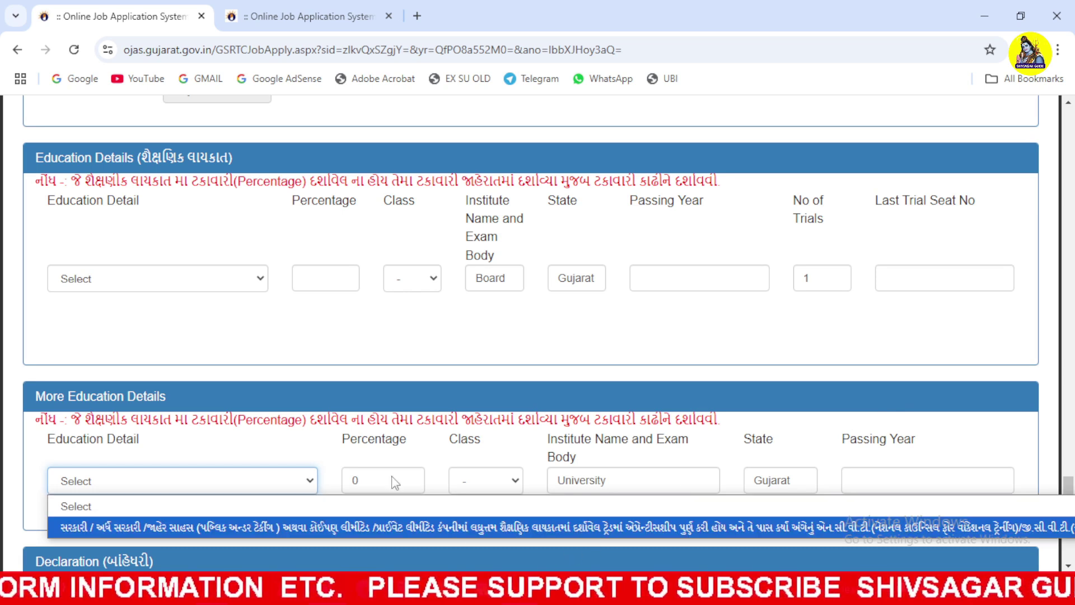
click(212, 283)
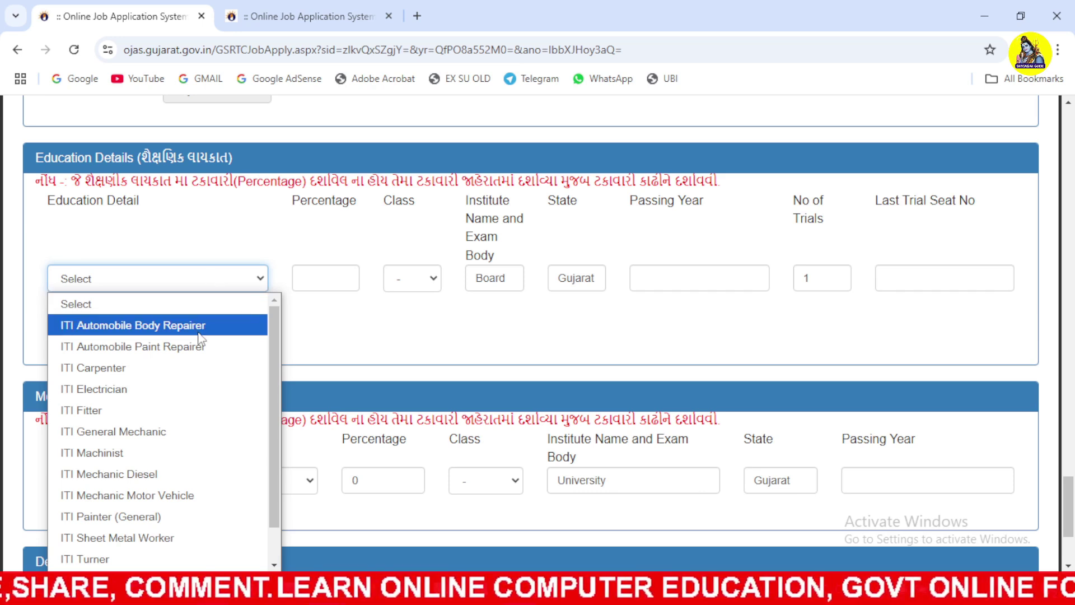
click(386, 326)
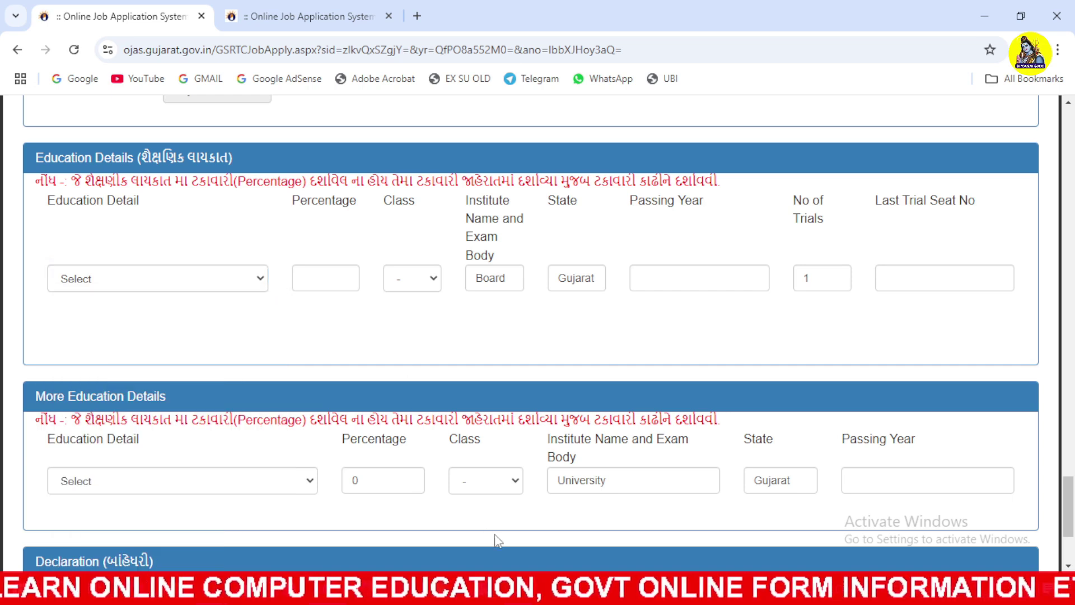
Step: Switch back to ST 2024.pdf in Acrobat and review the age limit, qualifications, selection weightage and O.M.R. written test sections
key(alt+Tab)
scroll(585, 347, down, 10)
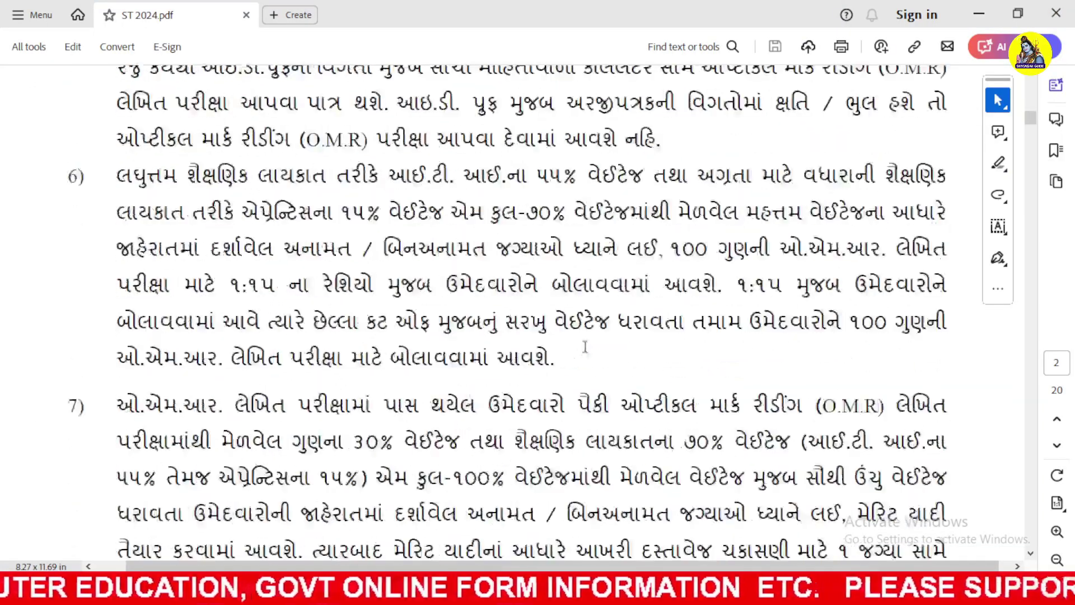
scroll(586, 342, down, 10)
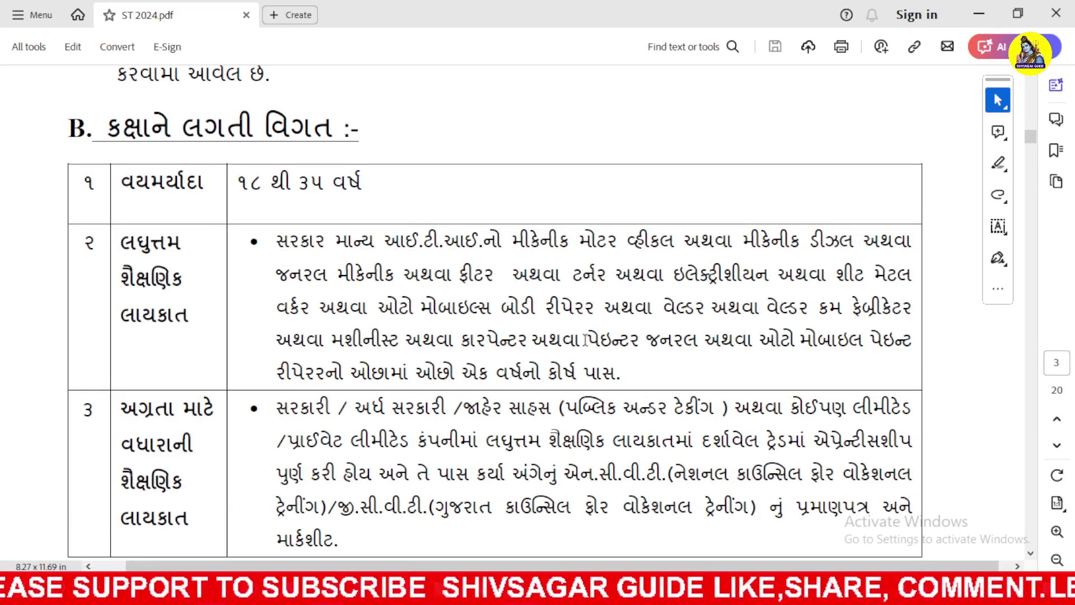
scroll(586, 340, down, 10)
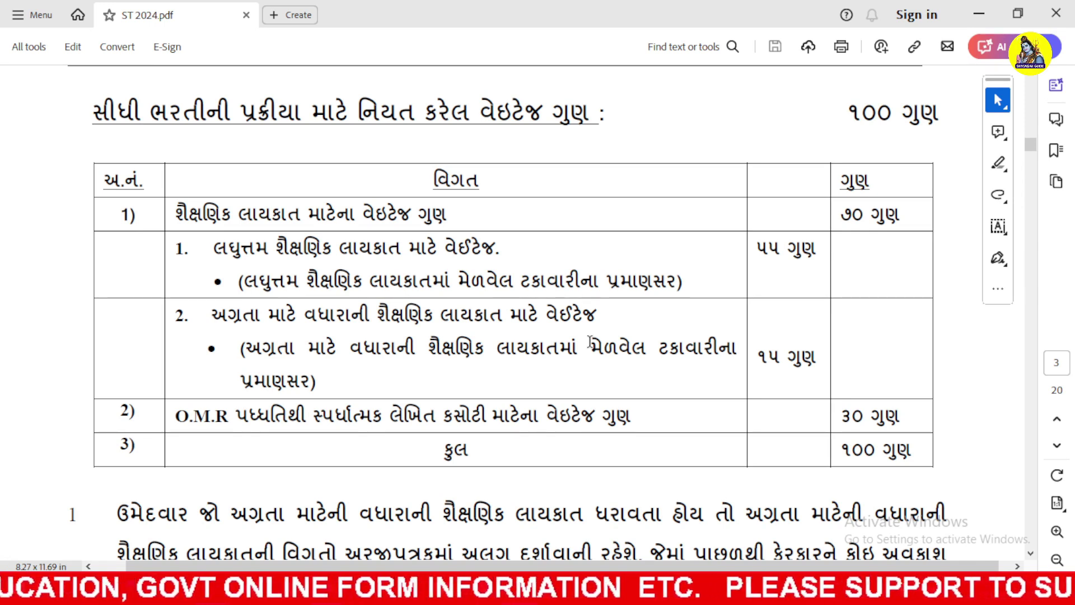
scroll(590, 341, down, 12)
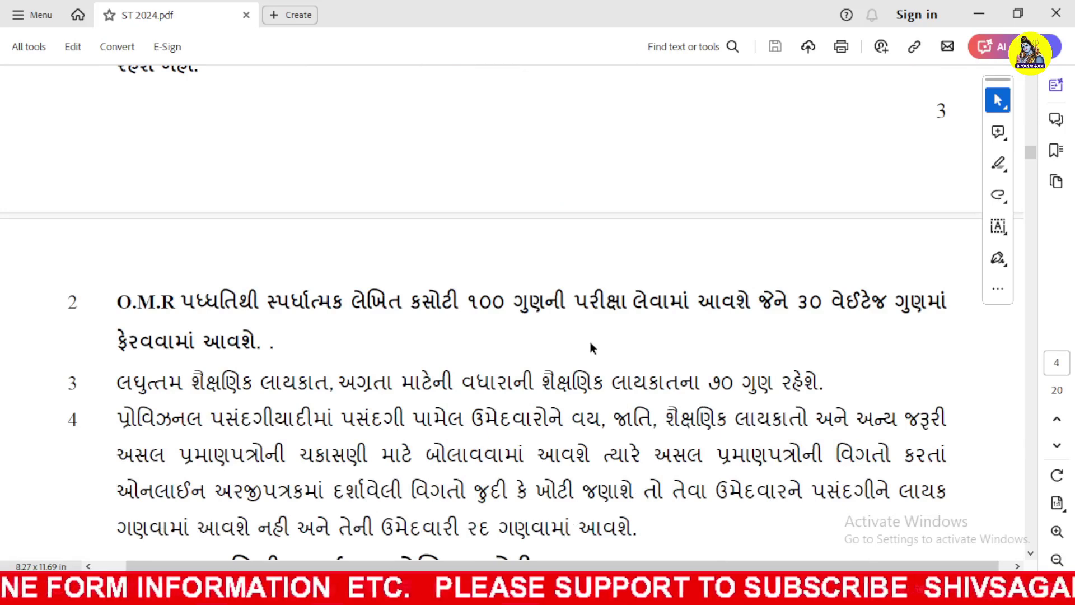
scroll(590, 342, down, 4)
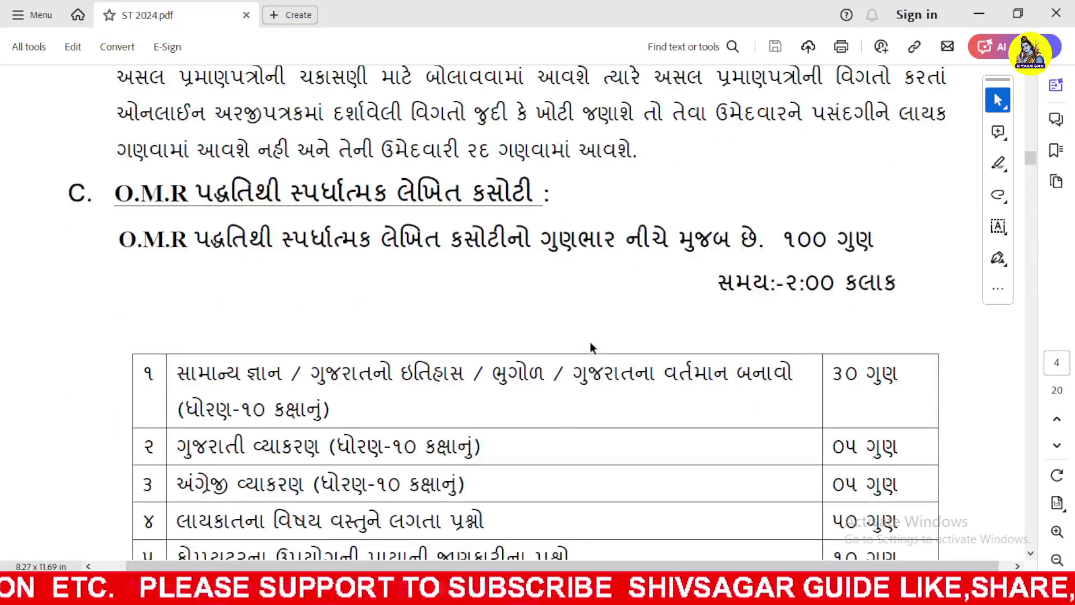
scroll(590, 342, up, 20)
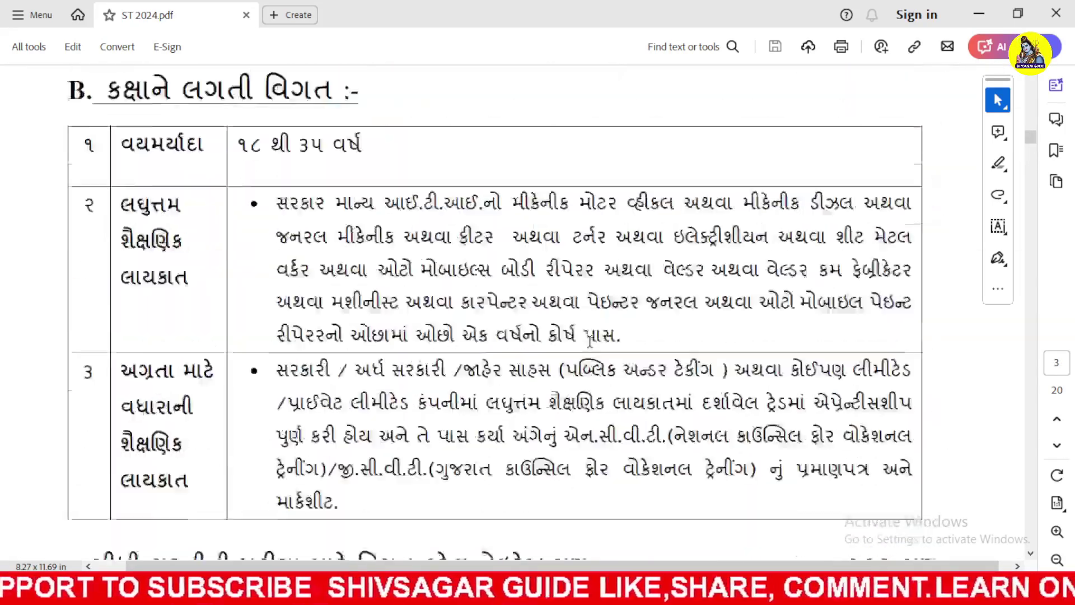
scroll(590, 341, up, 10)
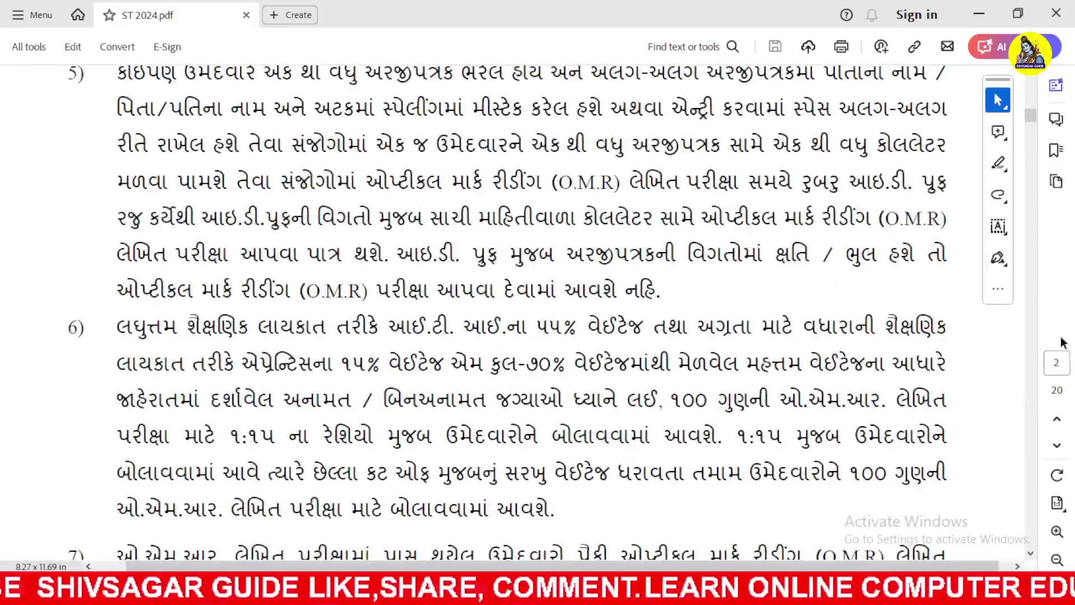
Step: Go back to the first page of the notice to view the Helper post details, and show the second Online Job Application System tab in Chrome
drag(1030, 115, 1031, 85)
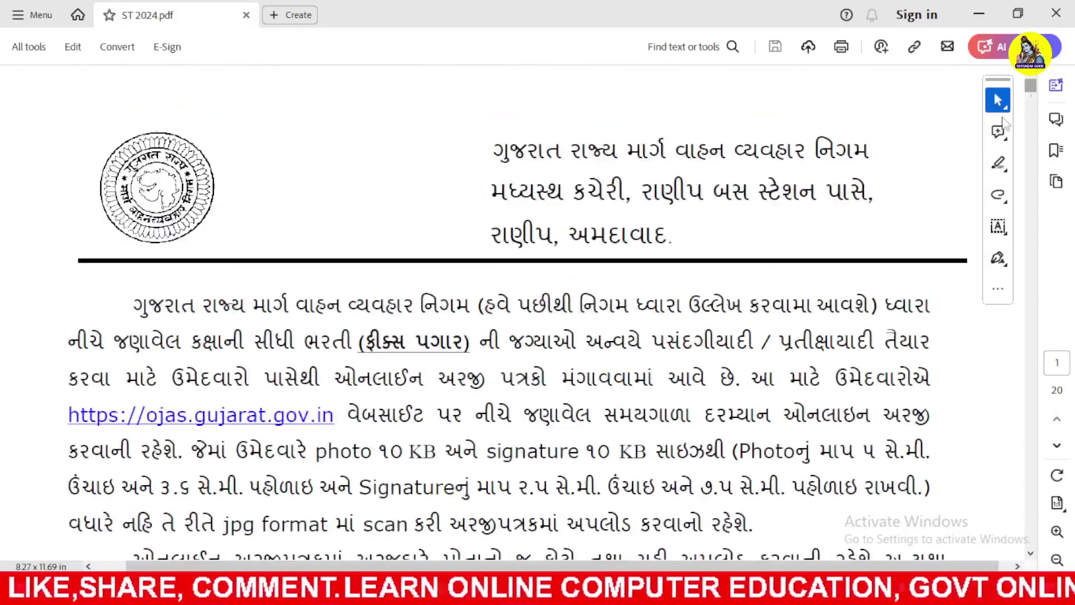
scroll(745, 320, down, 3)
scroll(745, 320, down, 7)
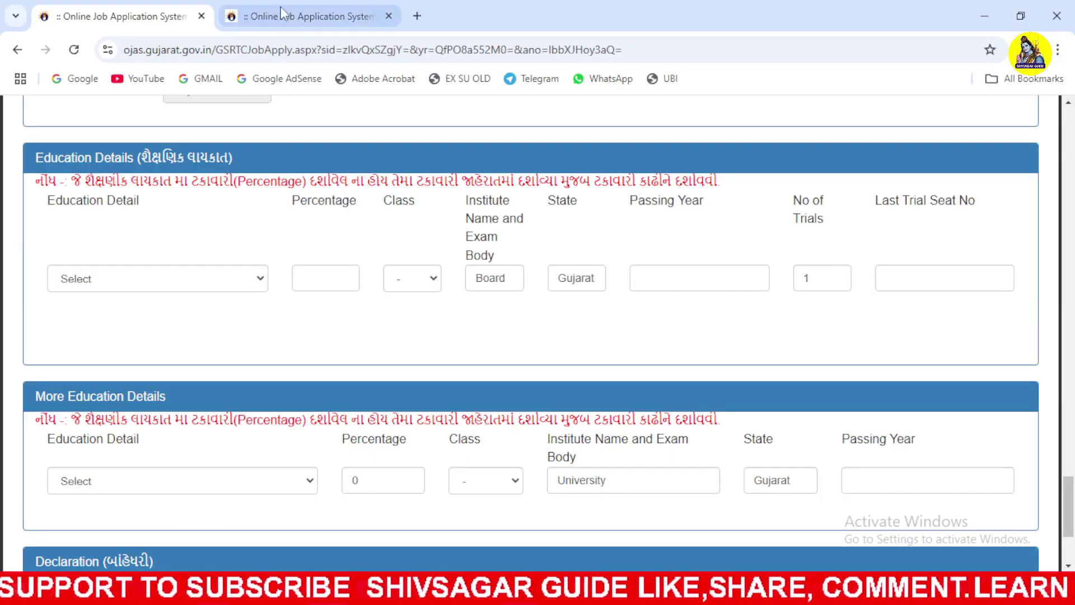
click(282, 16)
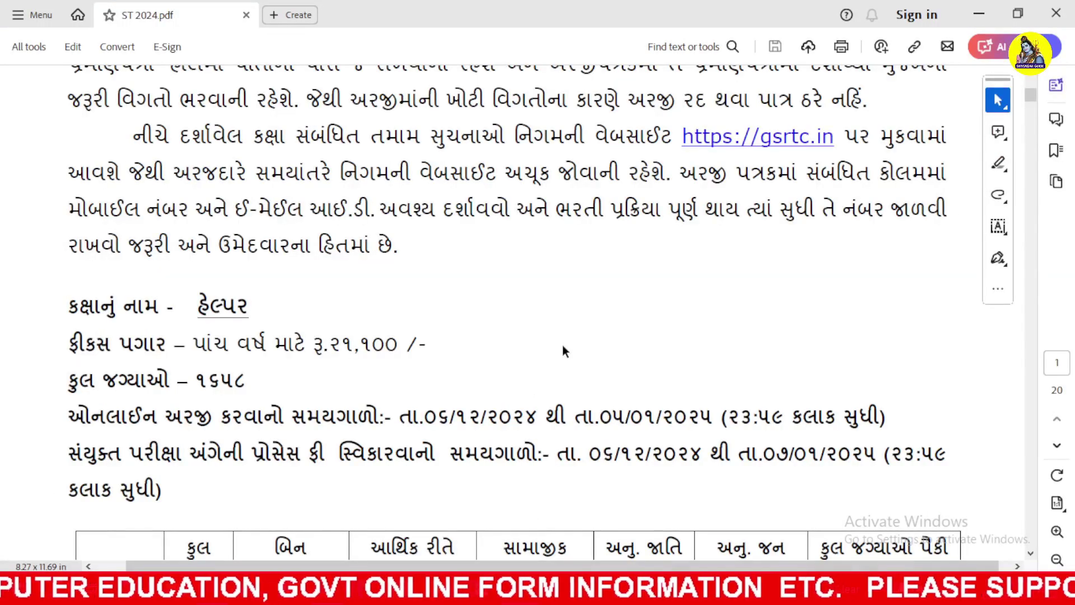
Step: Examine the category-wise vacancy table and the main instructions in the ST 2024.pdf notice, and return to the Helper post details
scroll(562, 345, down, 3)
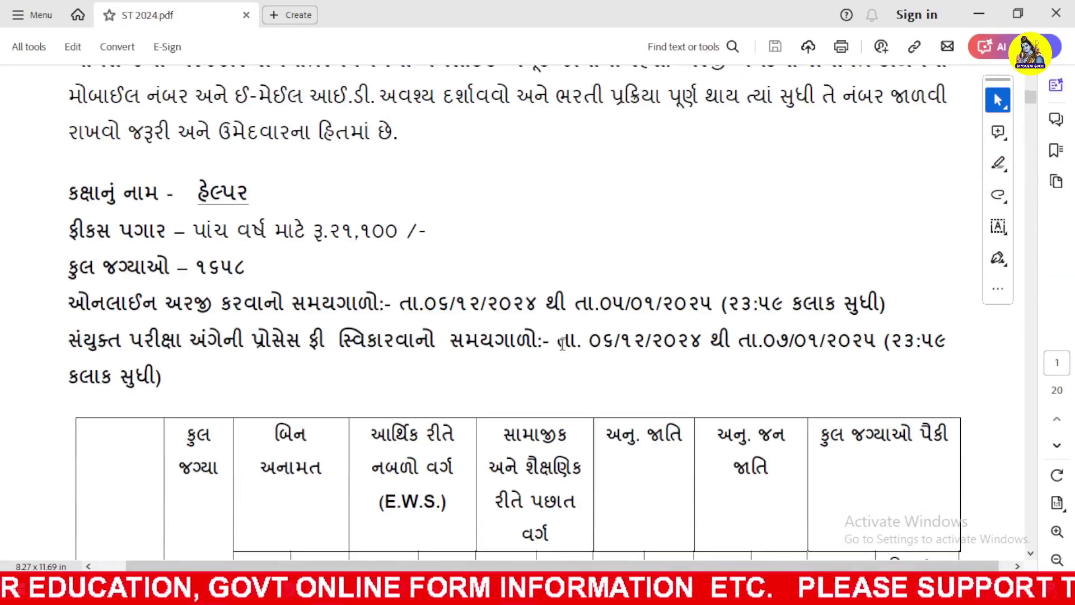
scroll(563, 345, down, 5)
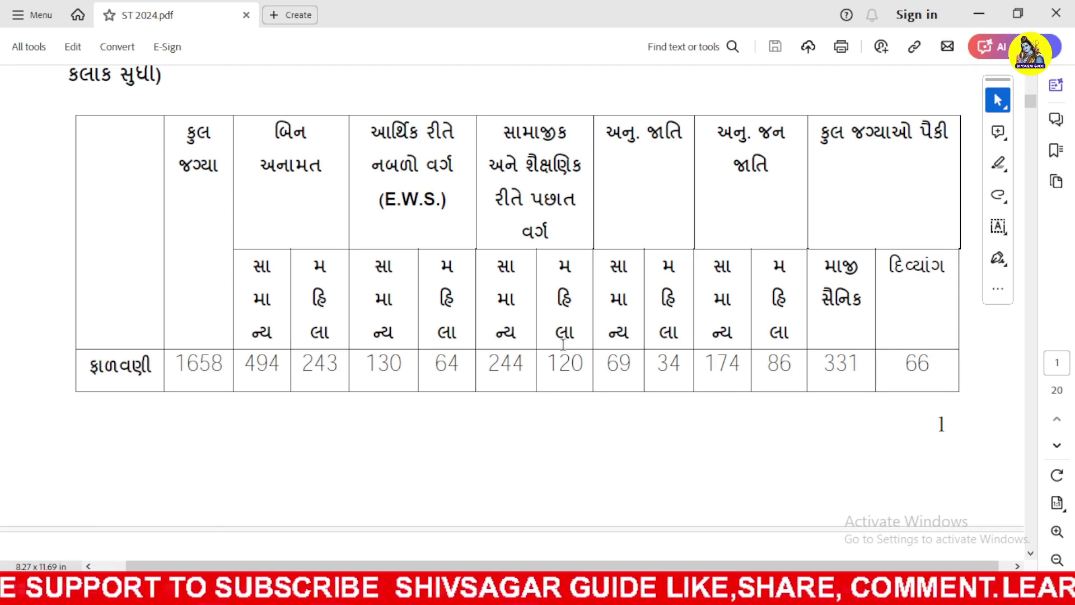
scroll(563, 345, down, 2)
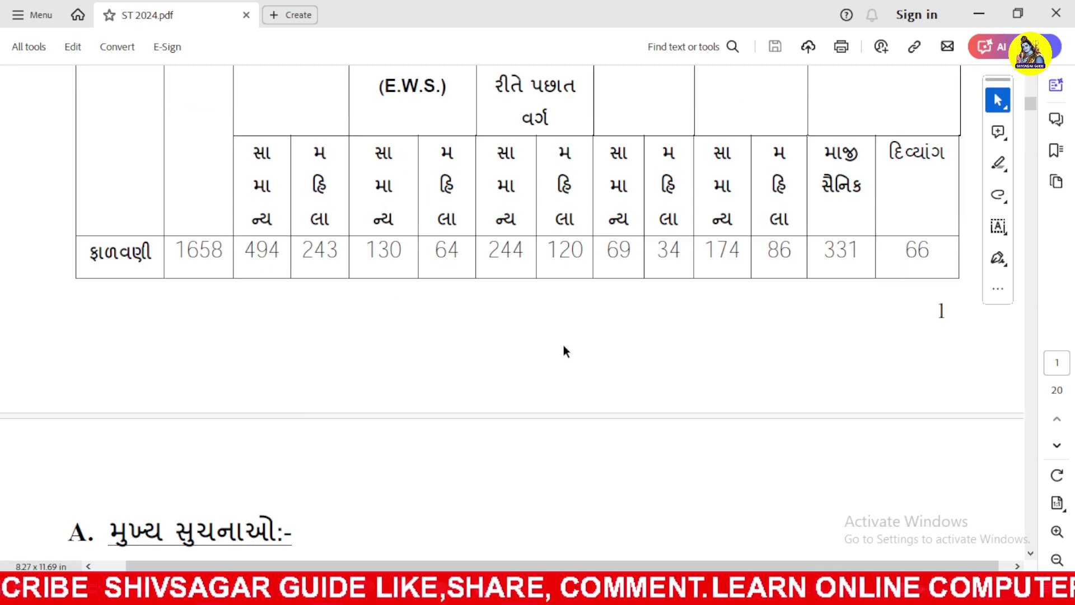
scroll(563, 345, down, 9)
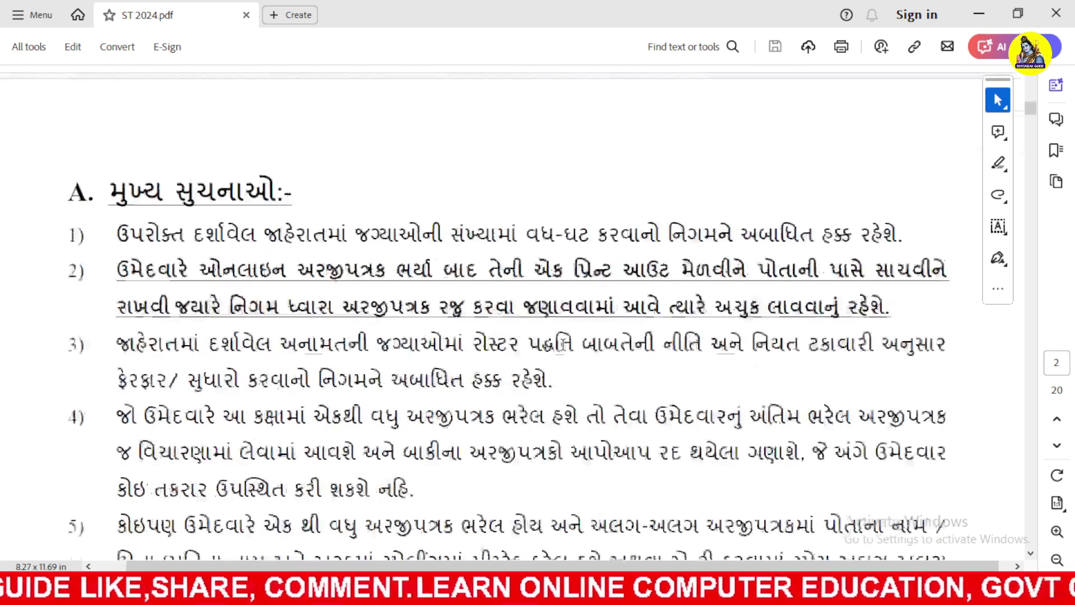
scroll(564, 345, down, 7)
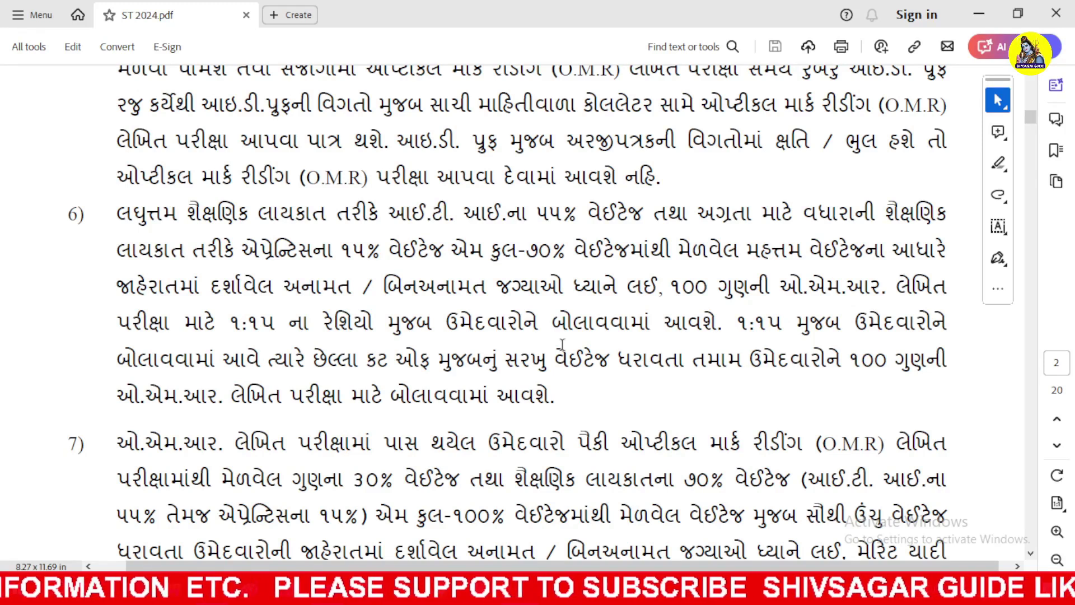
scroll(563, 344, up, 15)
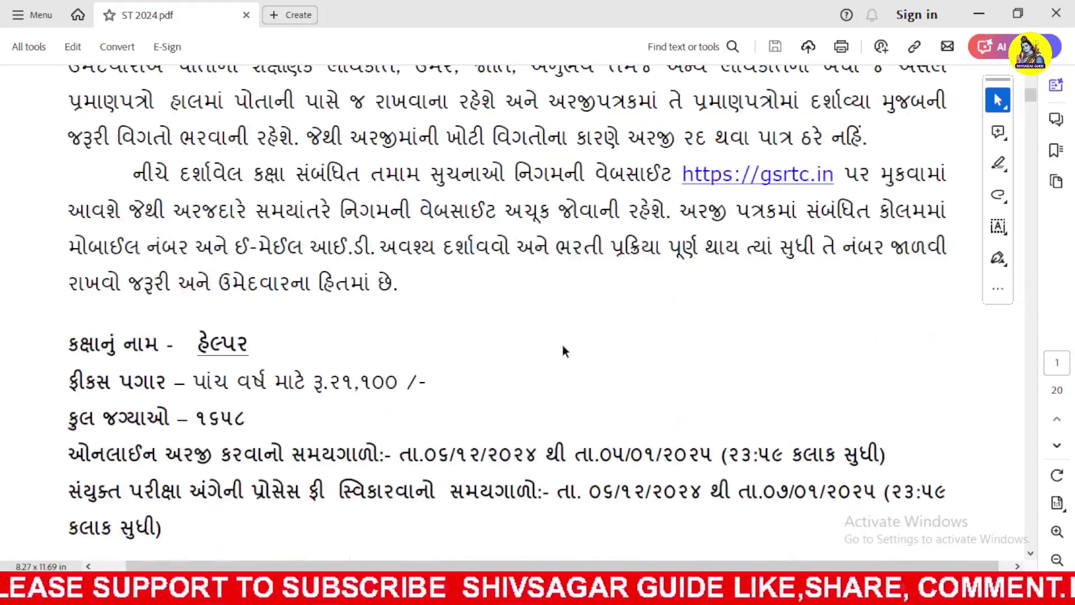